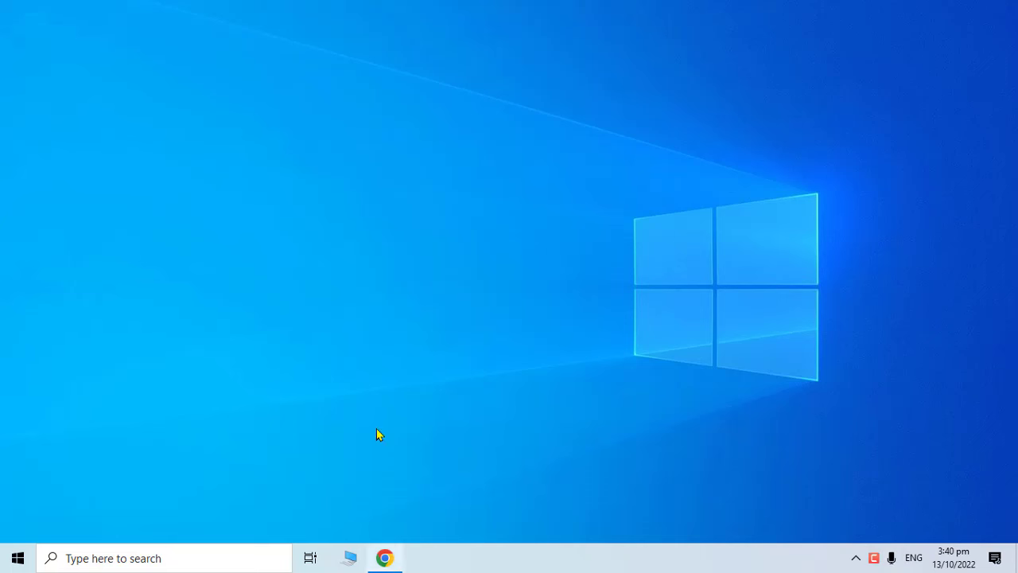
Launch Epson Printer Connection Checker from the EPSON Software program group
click(18, 559)
scroll(191, 422, down, 3)
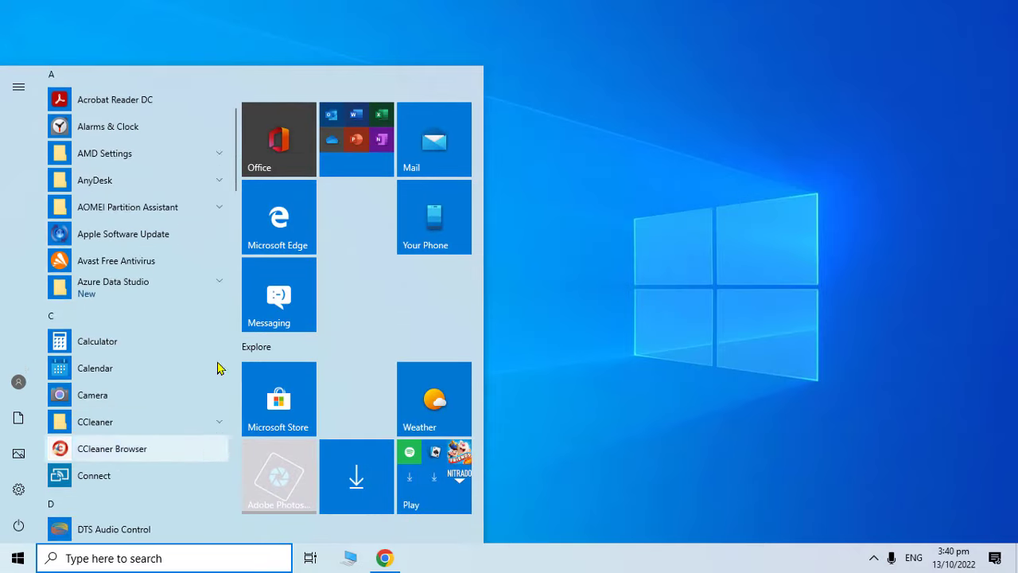
drag(238, 183, 230, 227)
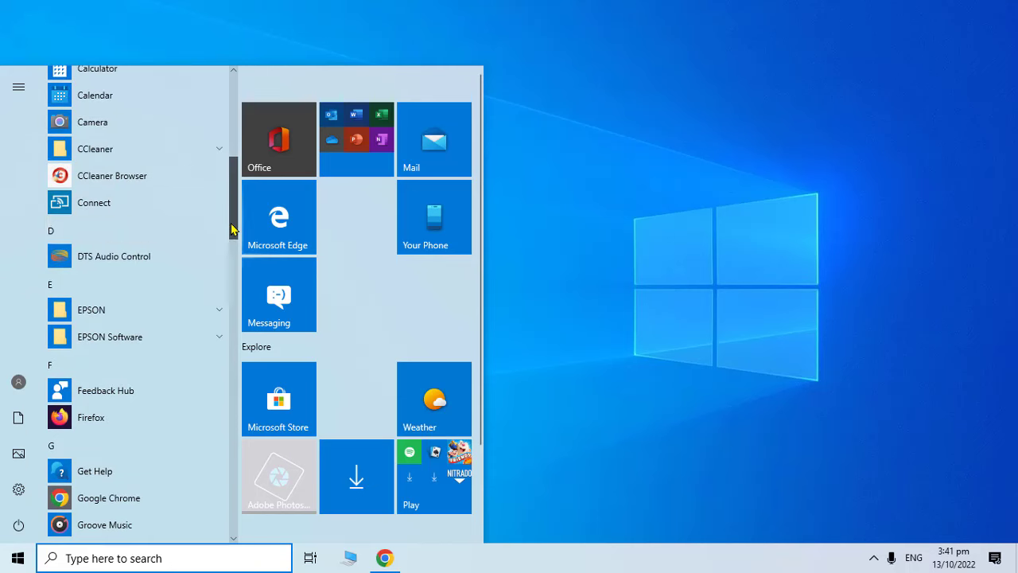
click(206, 345)
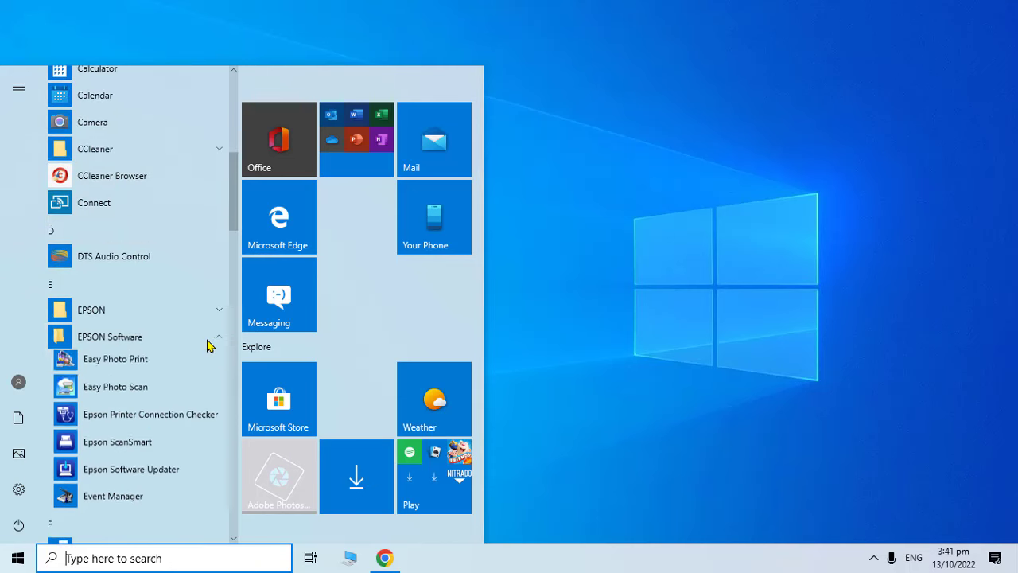
click(136, 425)
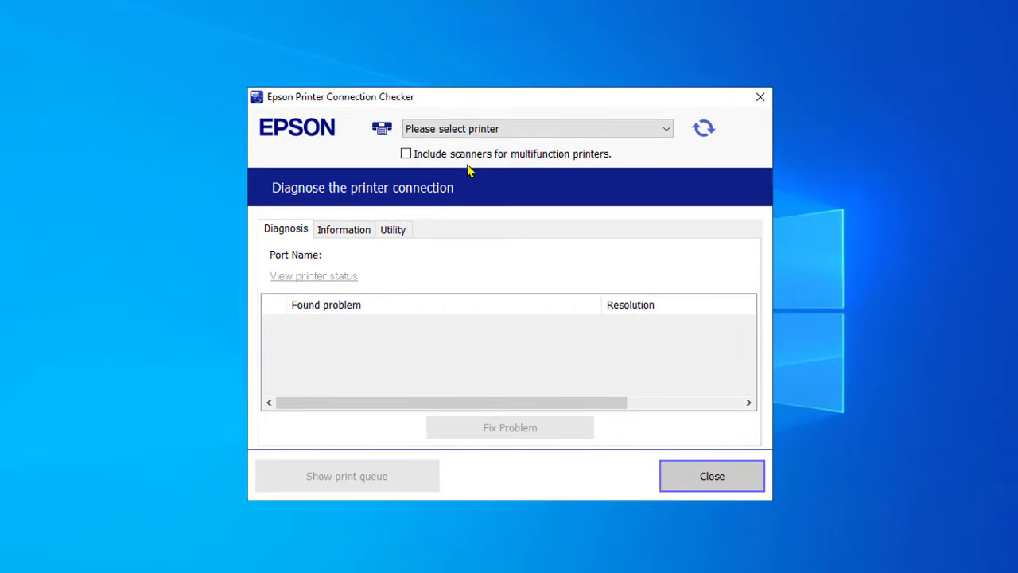
Diagnose the connection of the EPSON L3110 Series printer and include scanners for multifunction printers
click(501, 130)
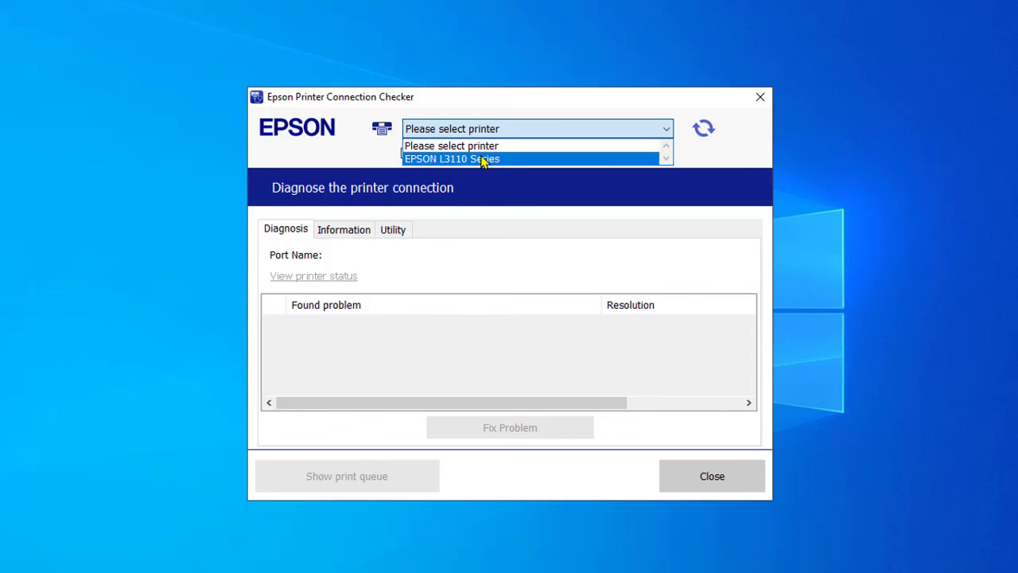
click(482, 158)
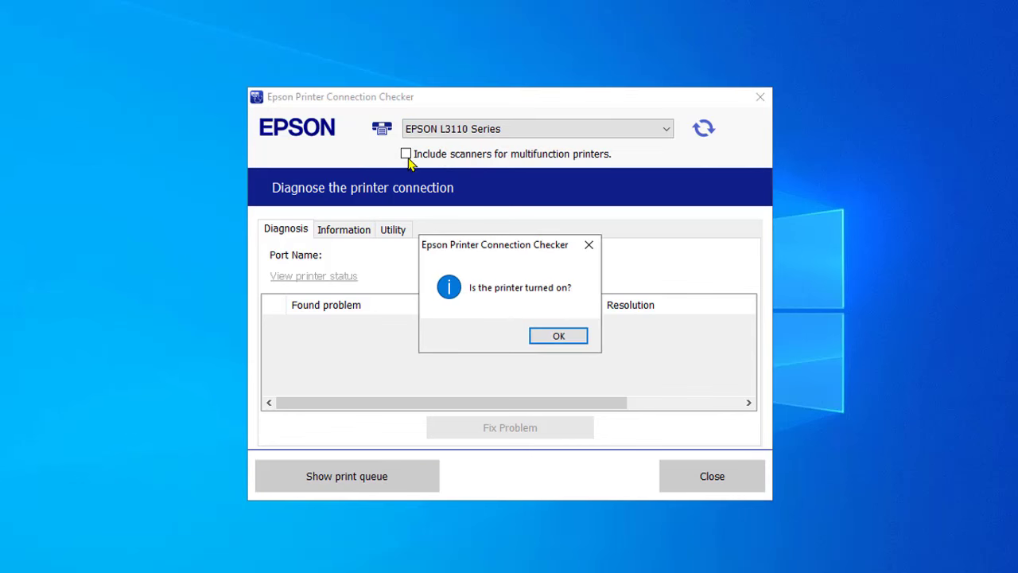
click(559, 337)
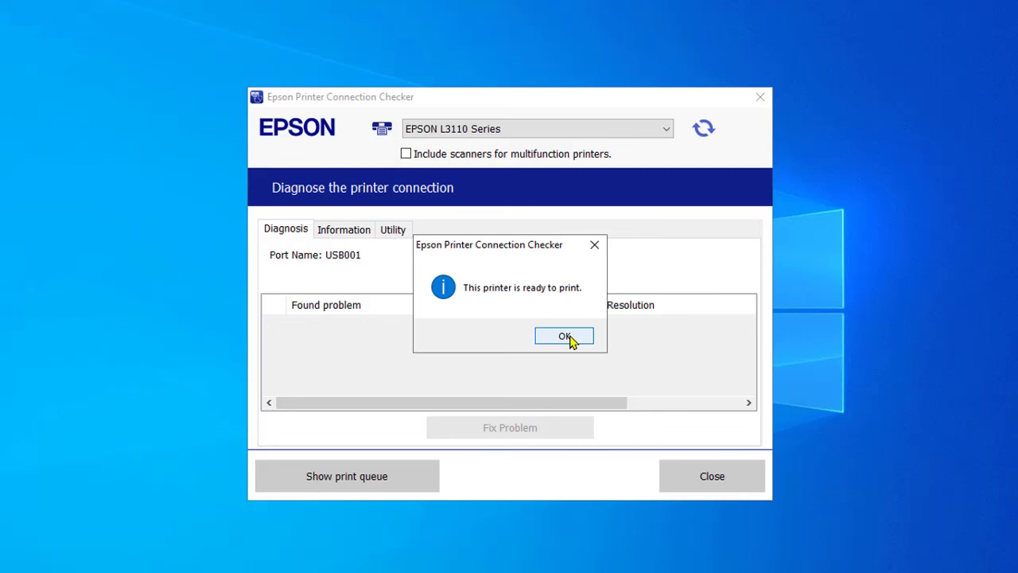
click(569, 338)
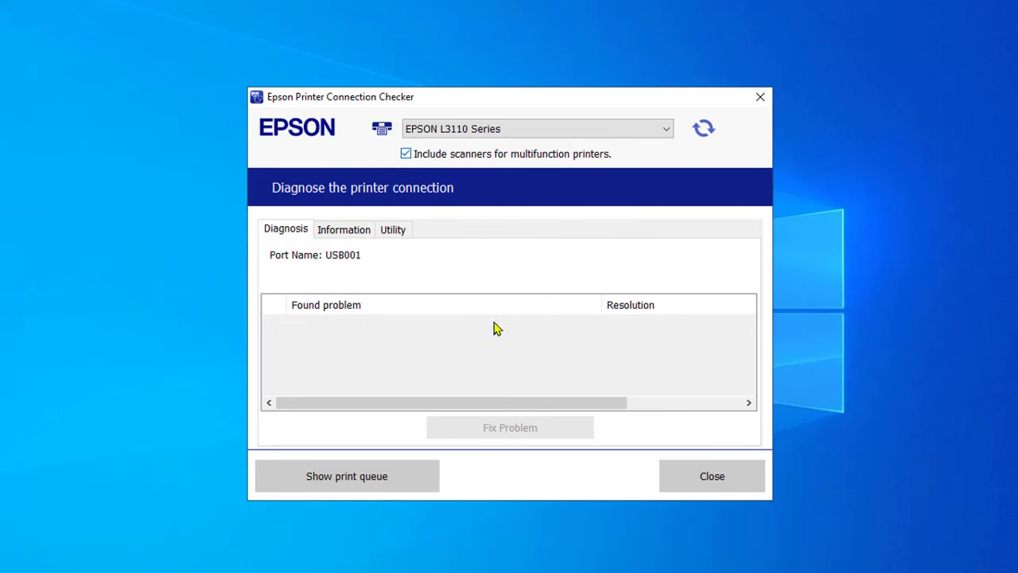
Acquire the computer and printer information for the EPSON L3110 Series, review the list, and update it
click(353, 239)
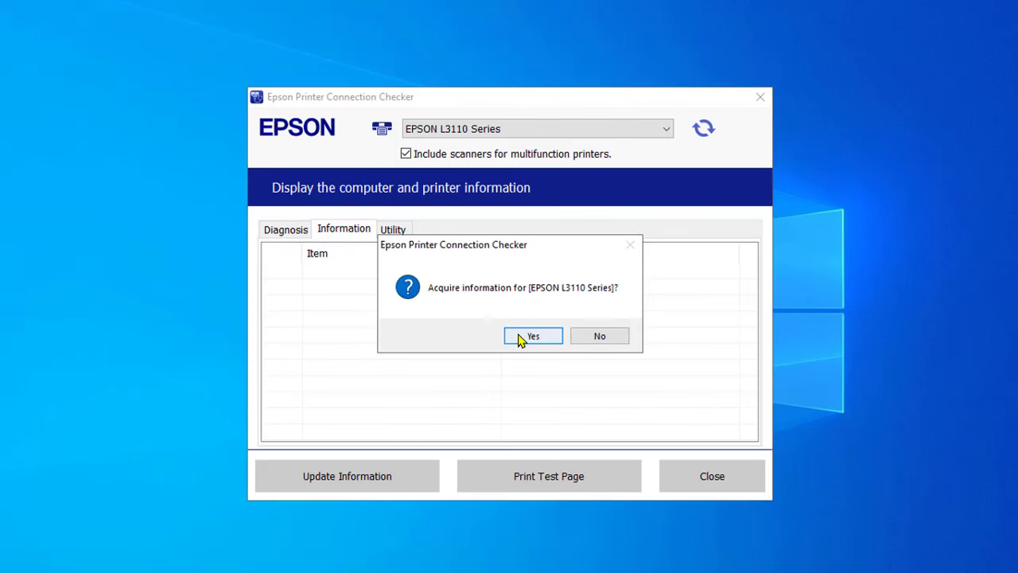
click(531, 337)
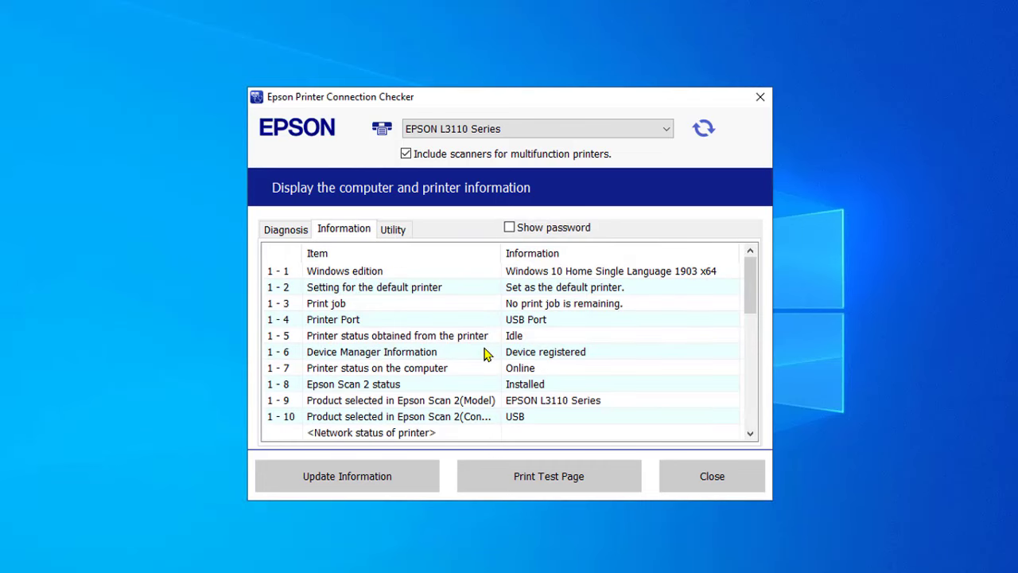
scroll(697, 394, down, 3)
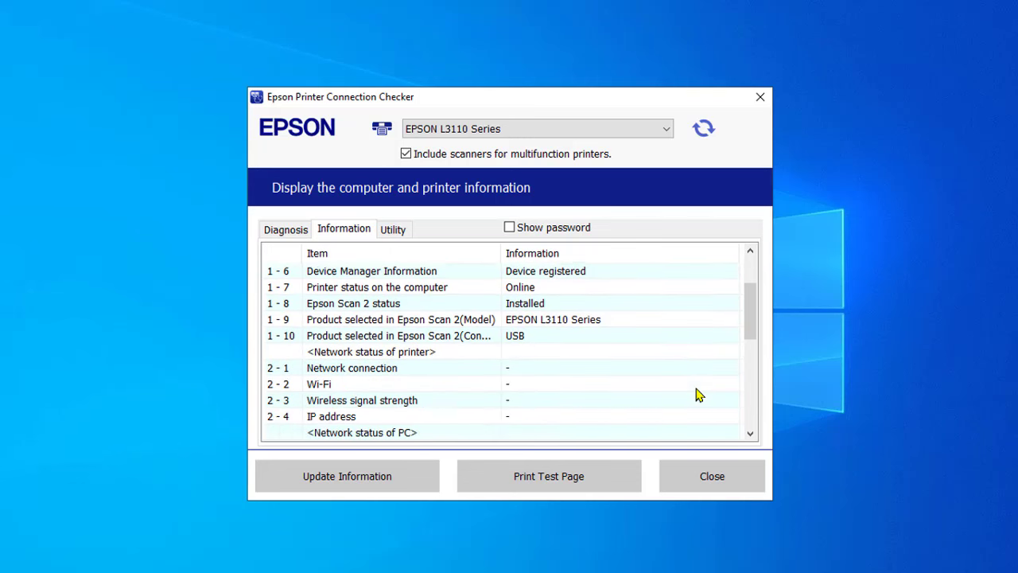
scroll(697, 394, down, 1)
drag(750, 337, 756, 286)
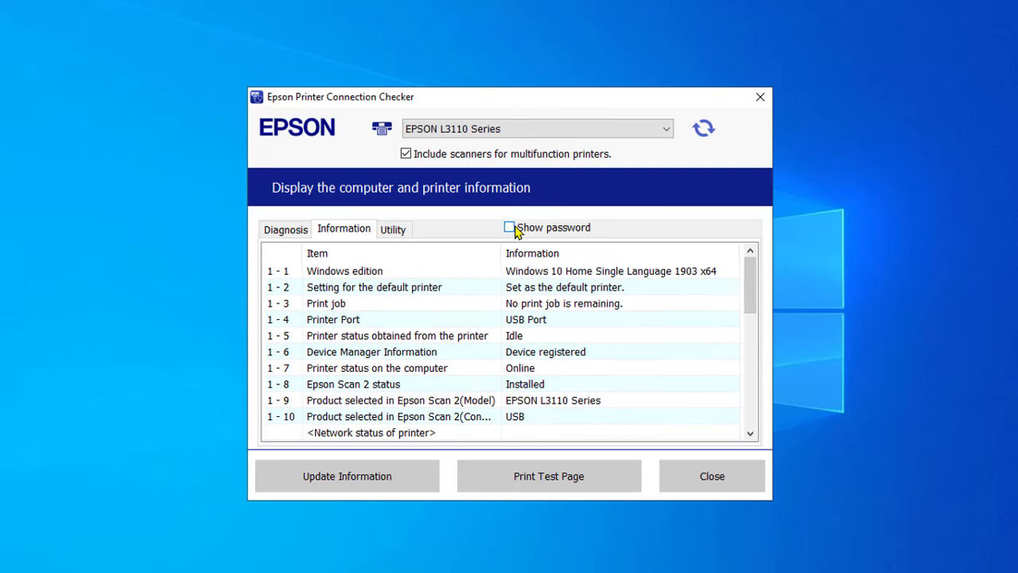
click(397, 474)
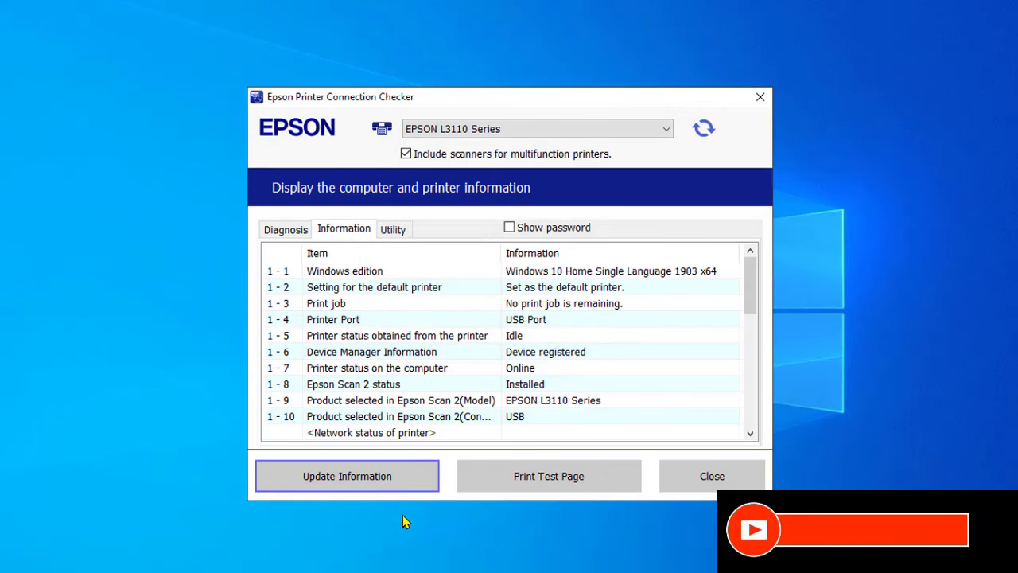
mouse_move(749, 280)
mouse_down()
mouse_move(763, 334)
mouse_move(764, 414)
mouse_move(748, 265)
mouse_up()
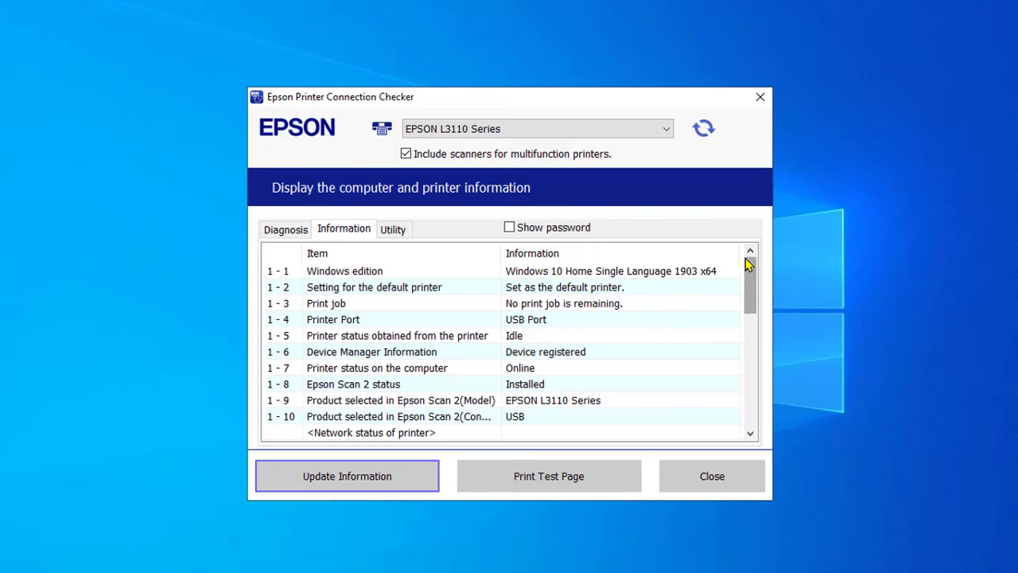
Reset Epson Scan 2 to its default values through the scanner settings, and close the Epson Scan 2 Utility
click(394, 230)
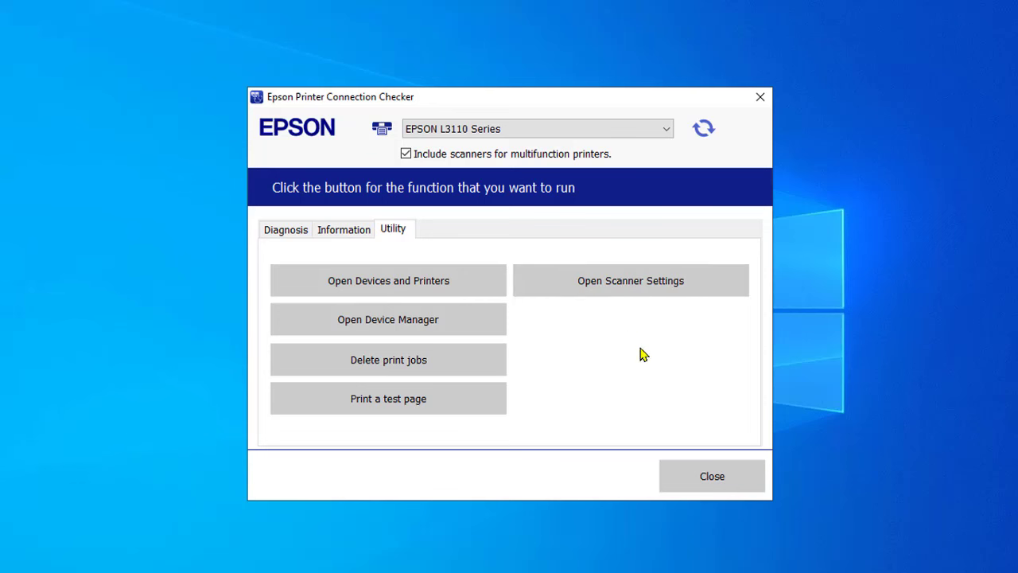
click(642, 294)
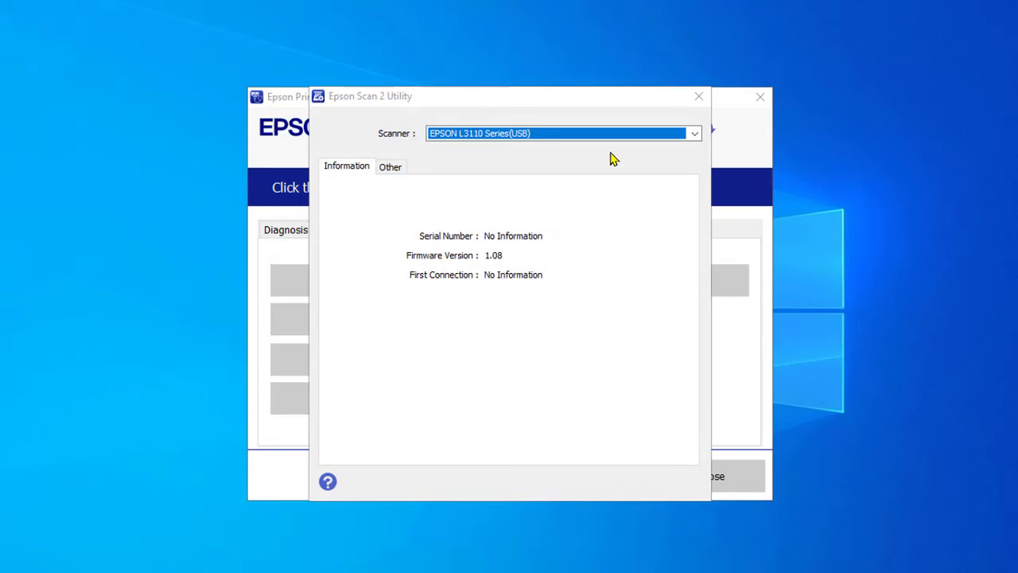
click(392, 168)
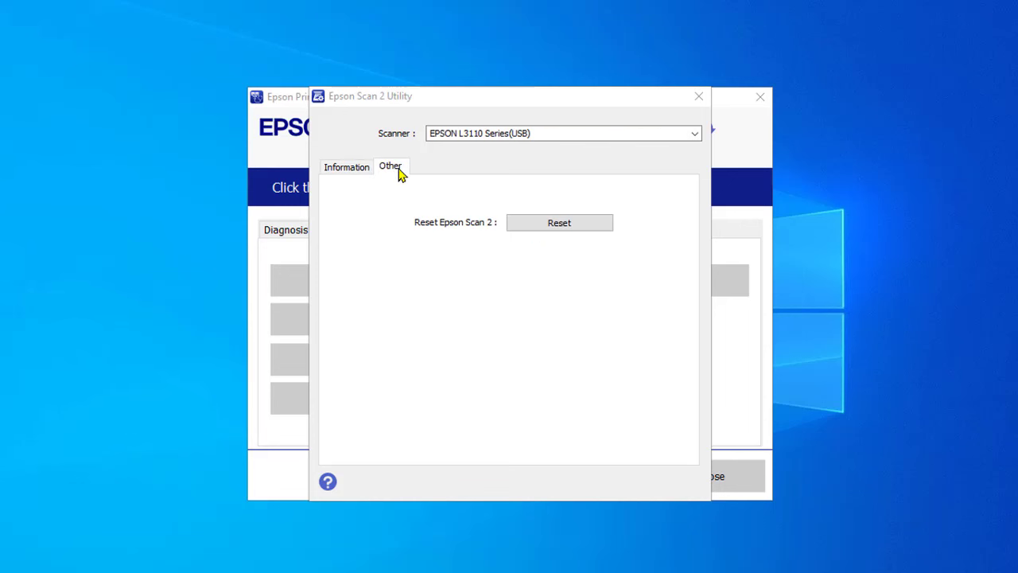
click(549, 226)
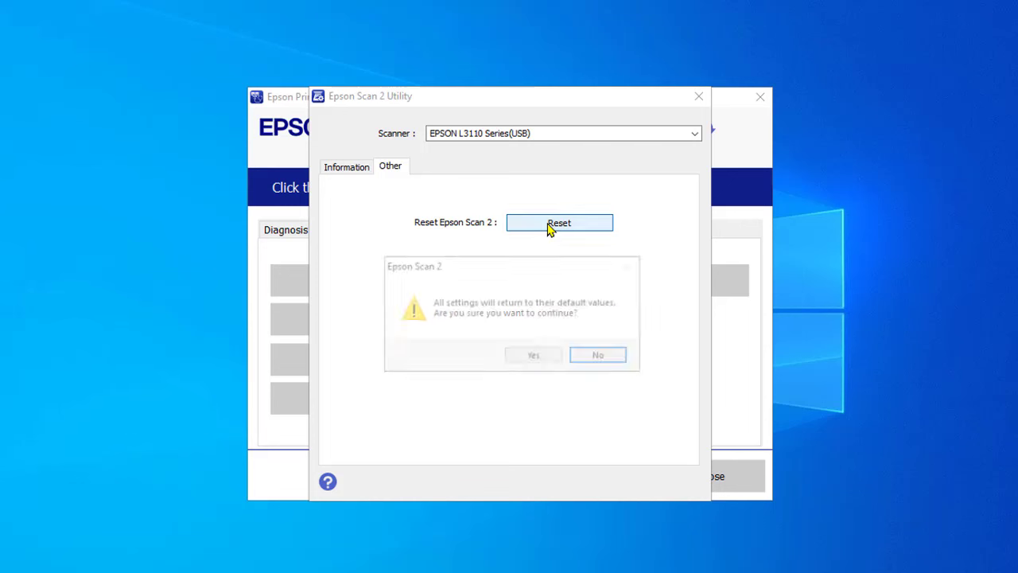
click(555, 356)
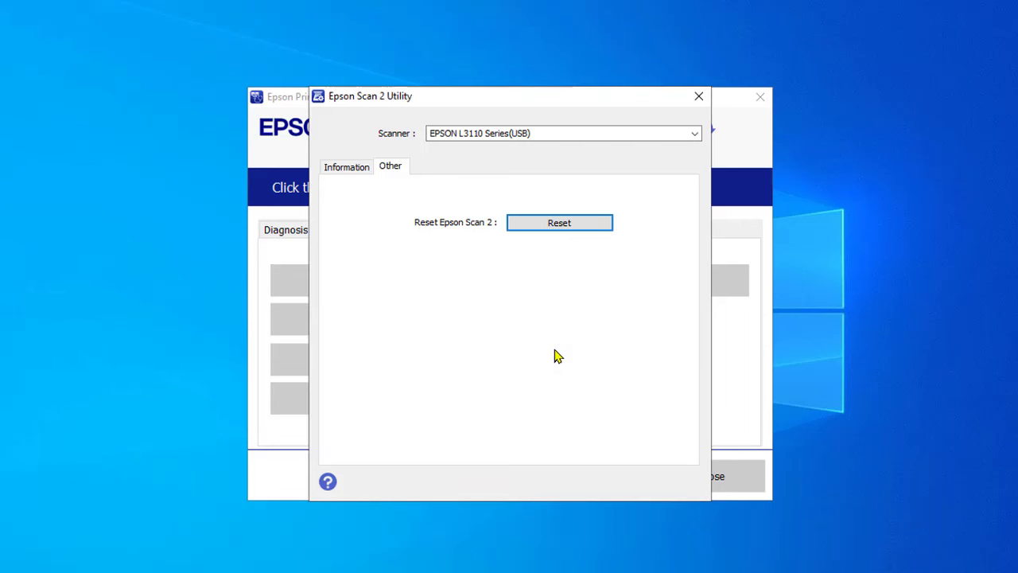
click(348, 171)
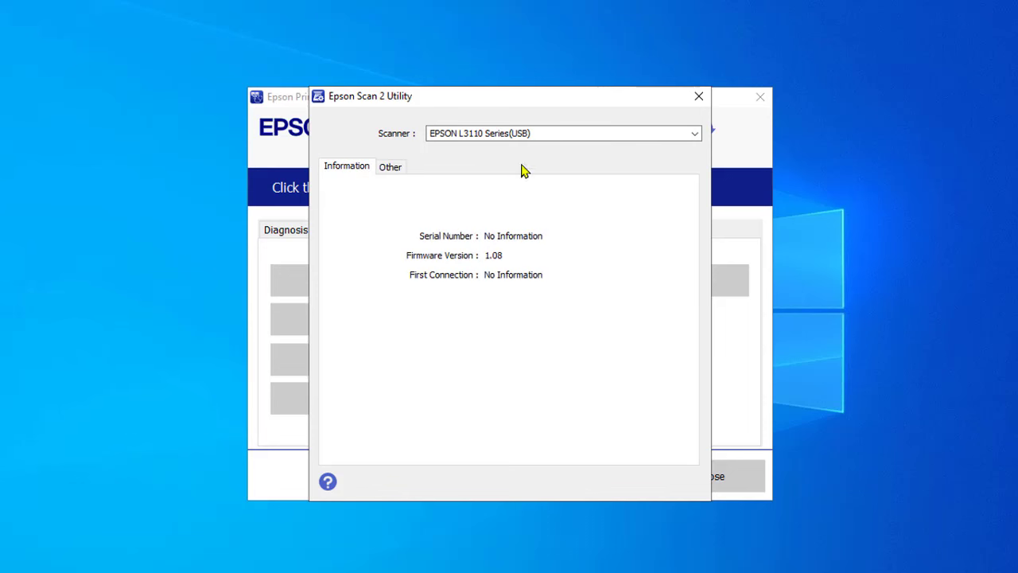
click(698, 97)
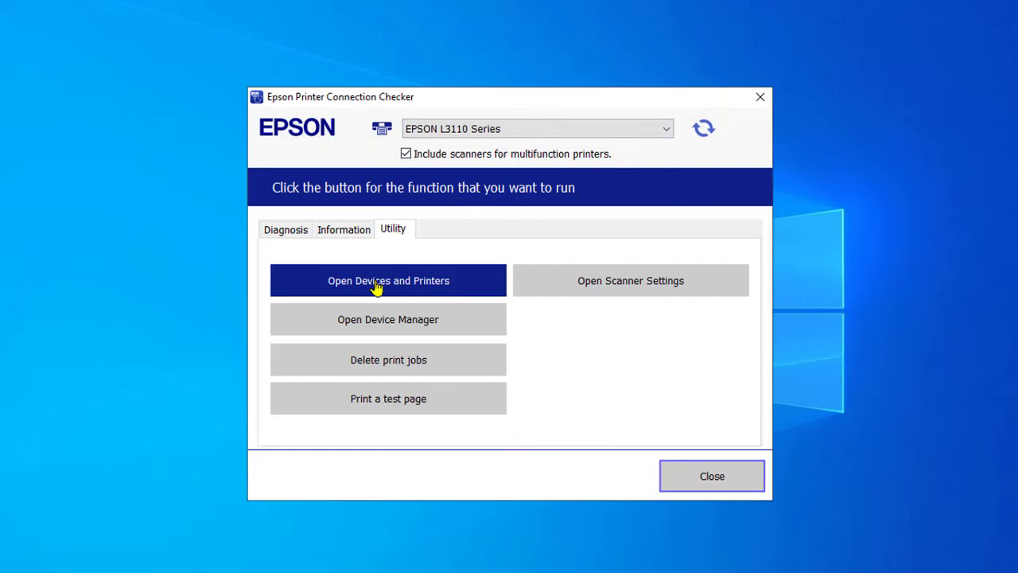
Examine the devices listed under Printers and Print queues in Device Manager, and close it
click(395, 336)
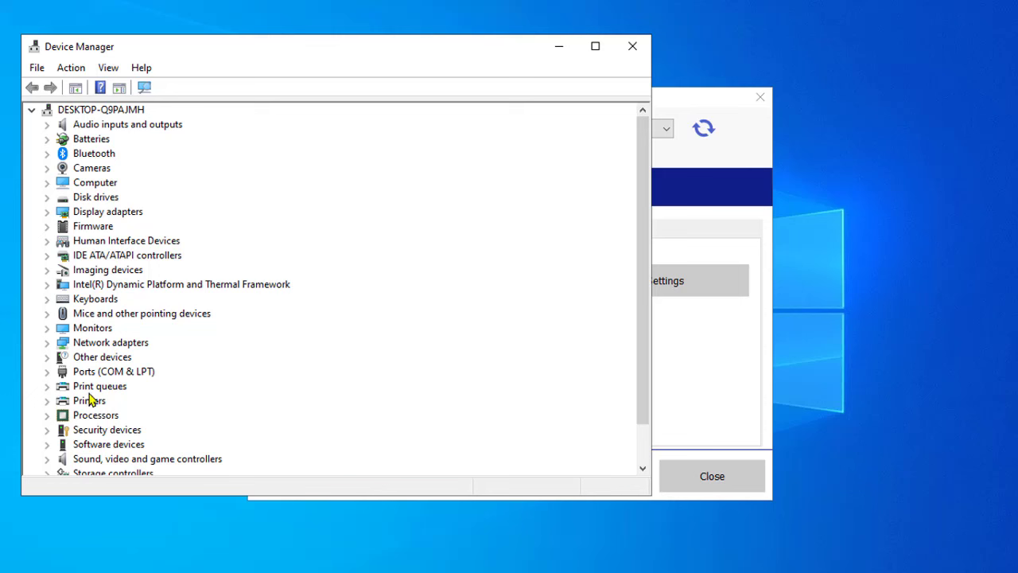
click(46, 402)
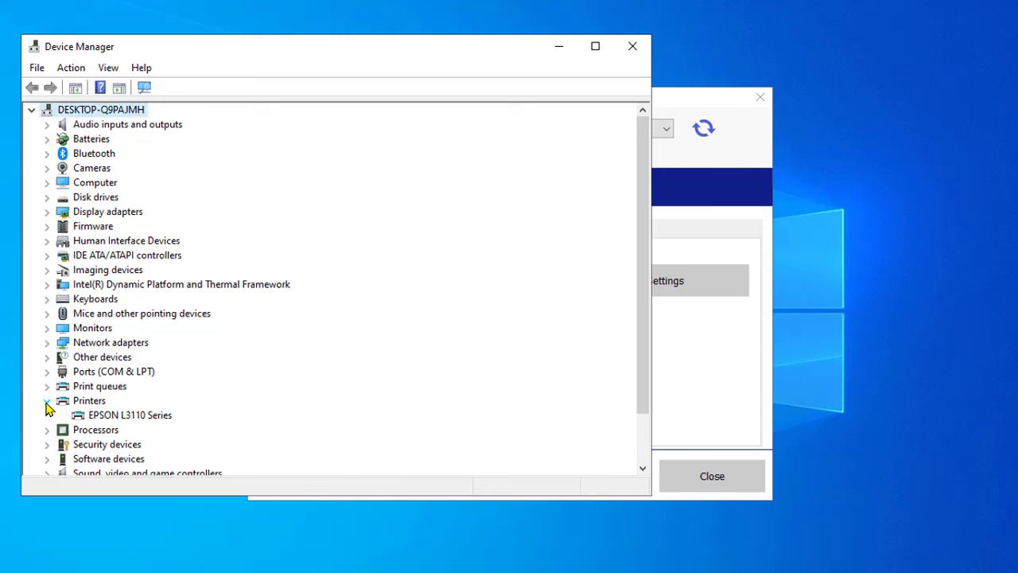
click(46, 402)
click(46, 401)
click(46, 402)
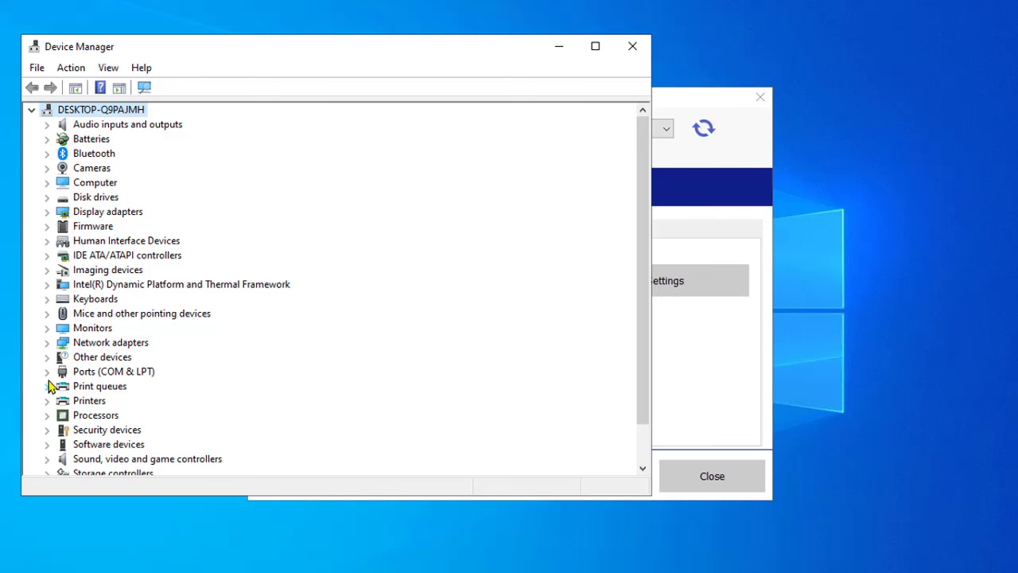
click(47, 385)
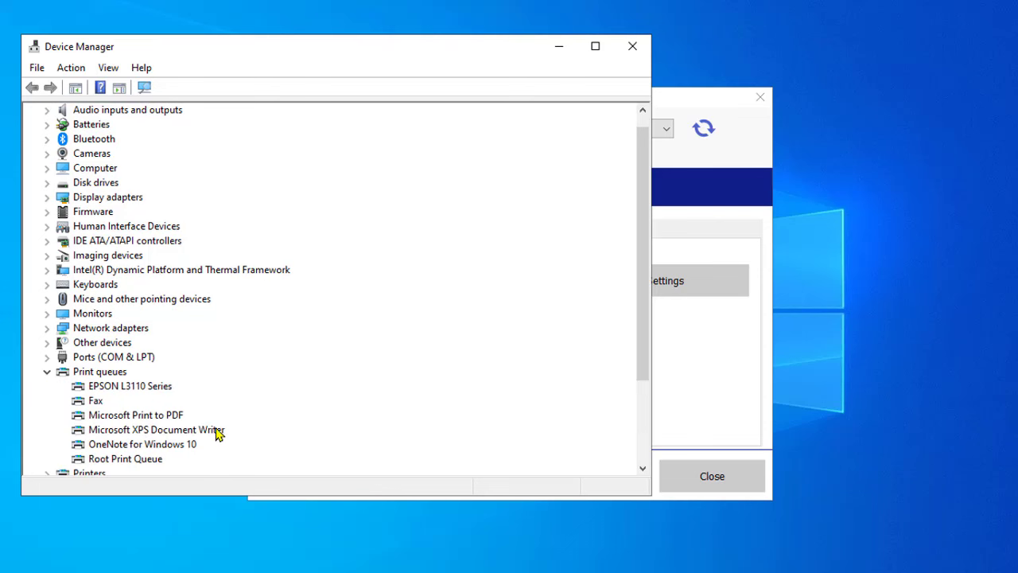
scroll(219, 438, down, 1)
scroll(220, 439, up, 1)
click(633, 45)
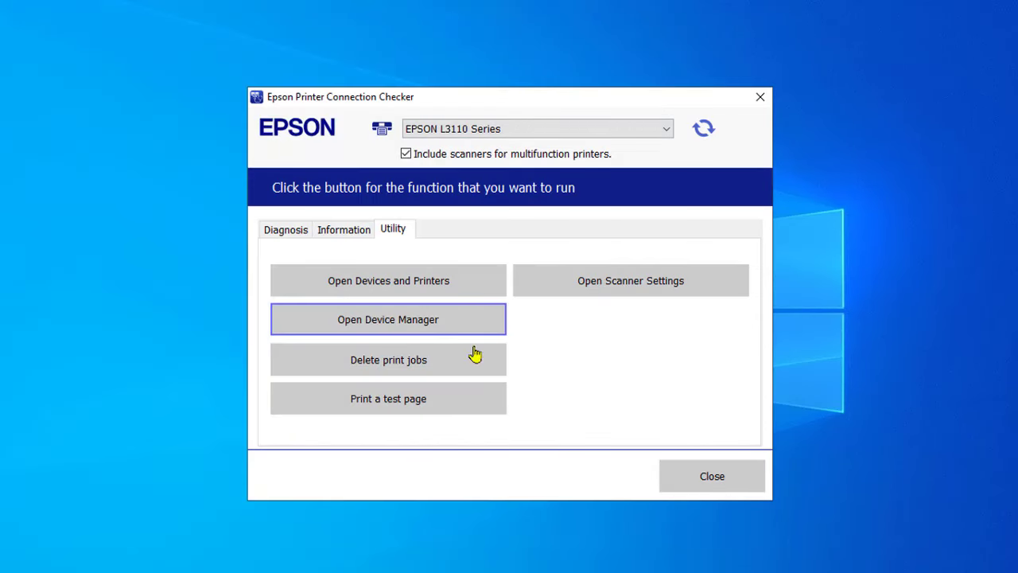
Delete all print jobs sent to the printer, and close the Connection Checker from its diagnosis view
click(404, 370)
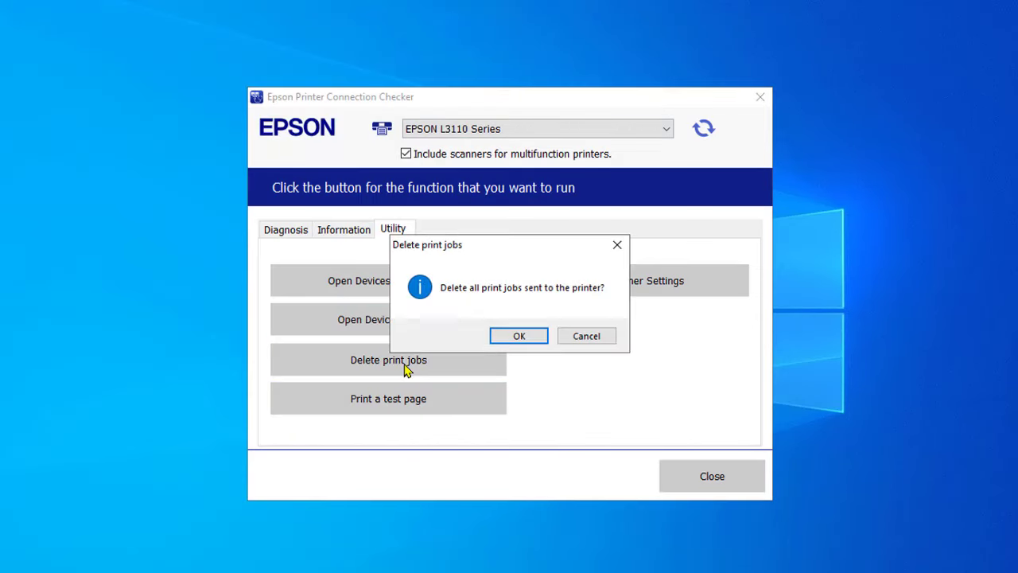
click(519, 337)
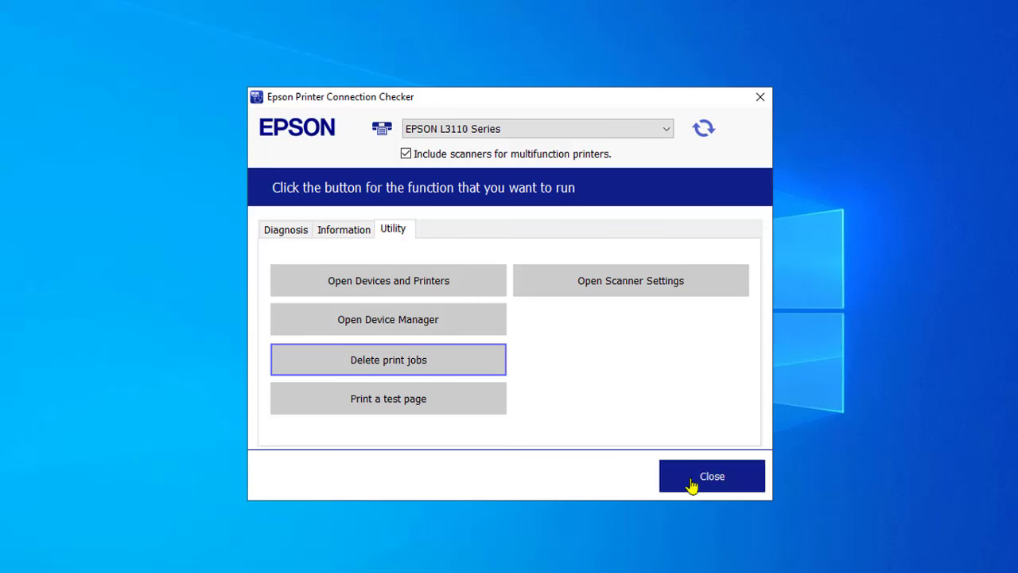
click(302, 233)
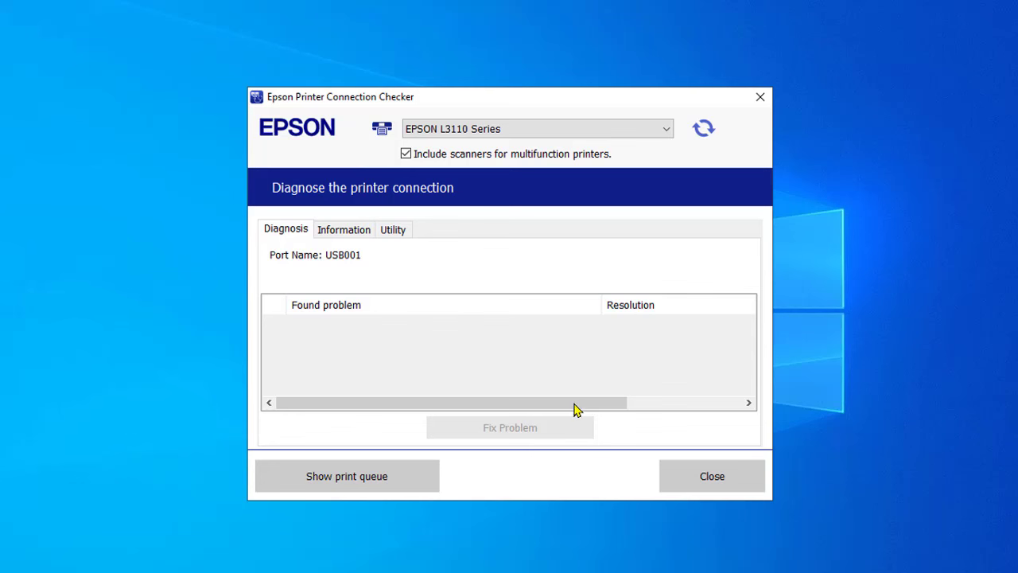
click(710, 476)
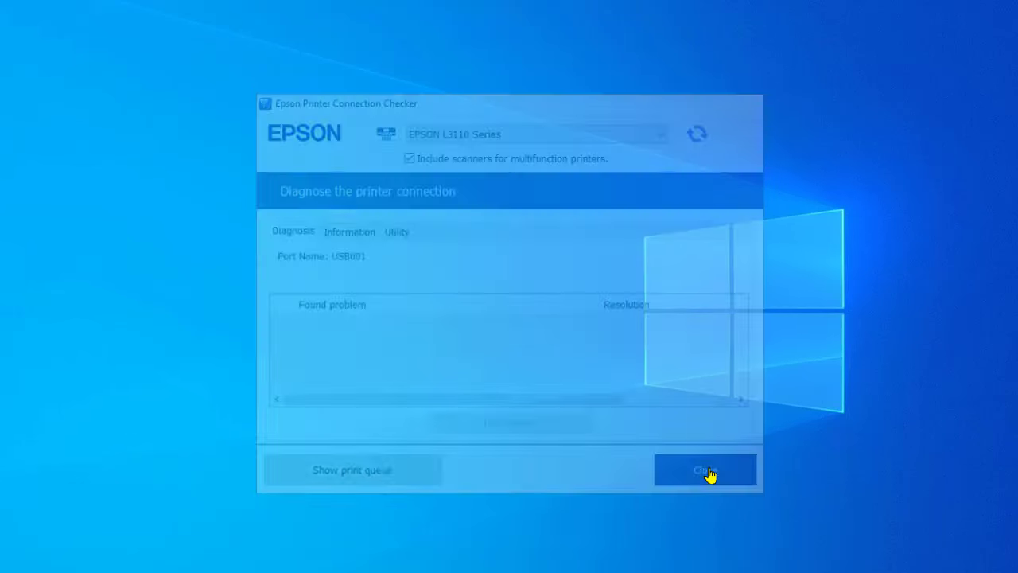